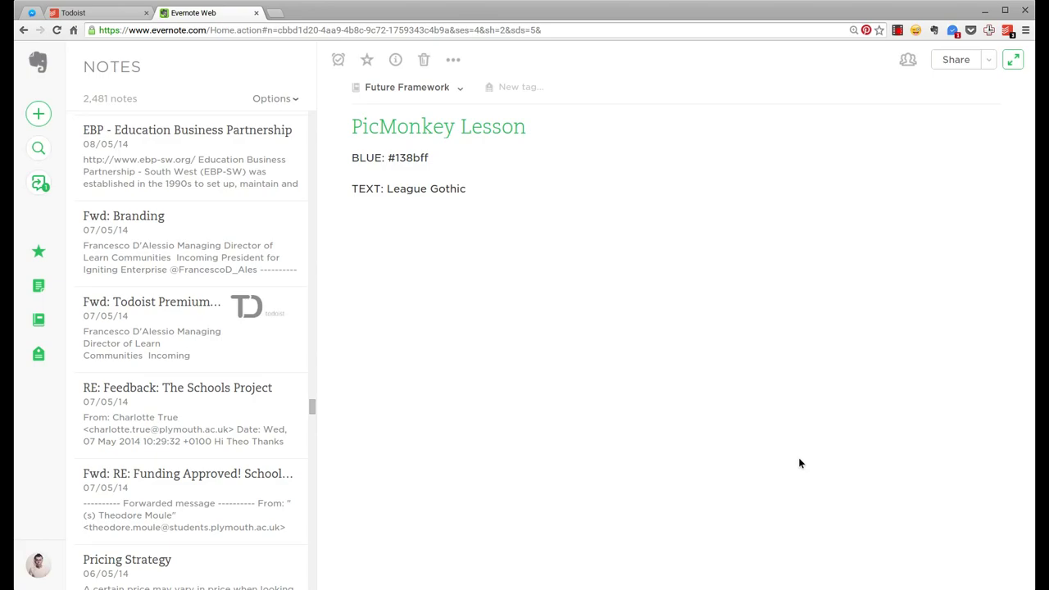
# Share the EBP note through WorkChat, keeping the 'can edit and invite' permission
pyautogui.click(291, 228)
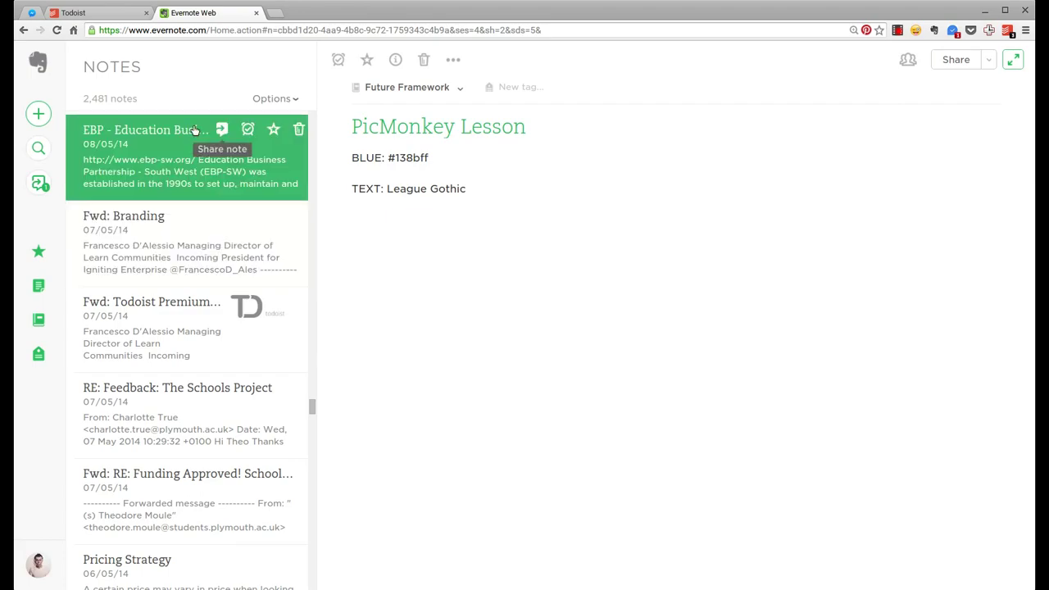
pyautogui.click(222, 129)
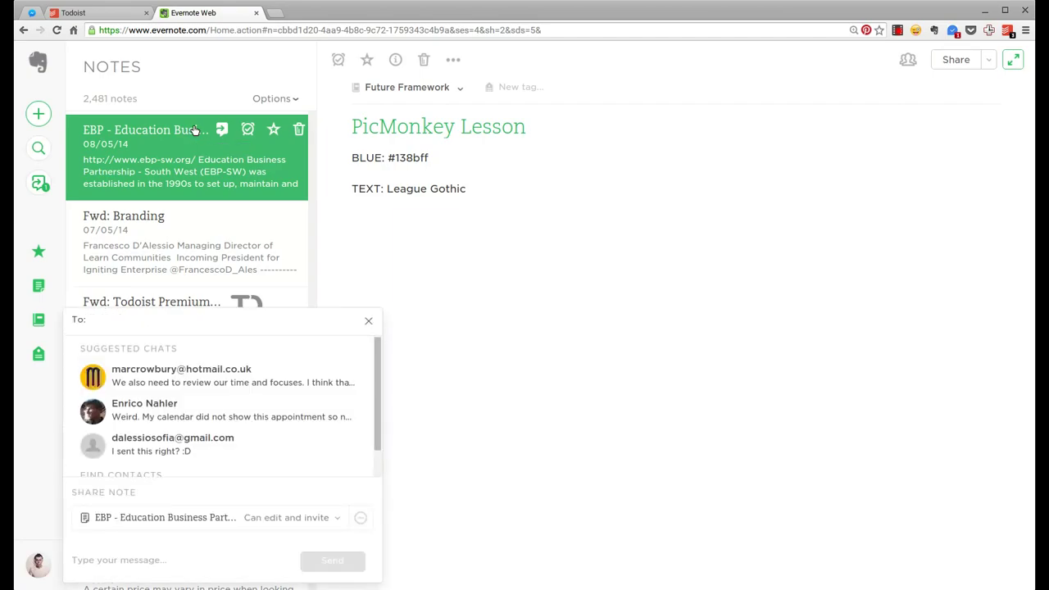
pyautogui.scroll(-1, 246, 386)
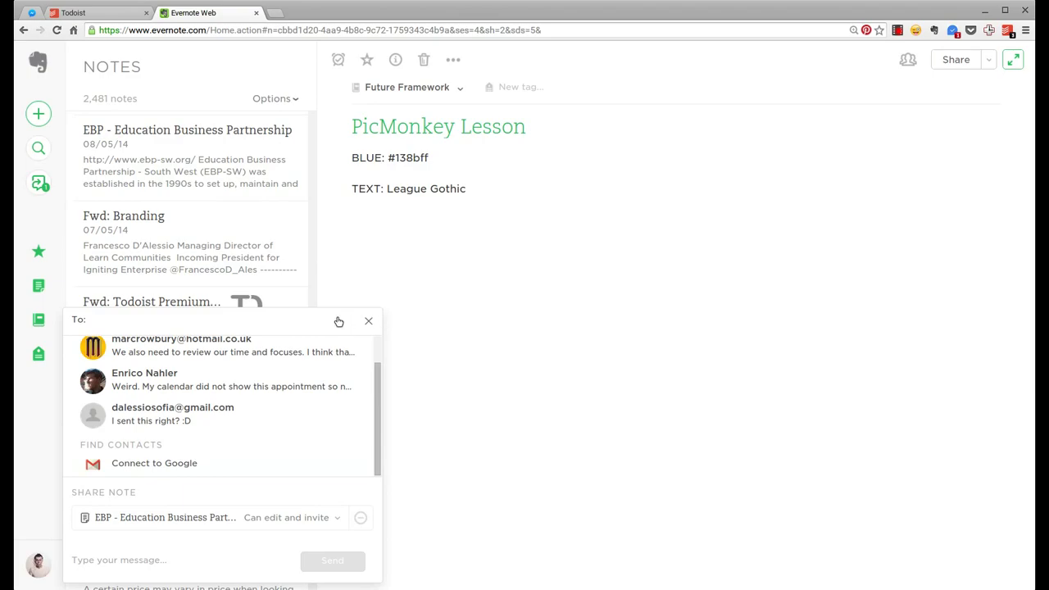
pyautogui.click(262, 516)
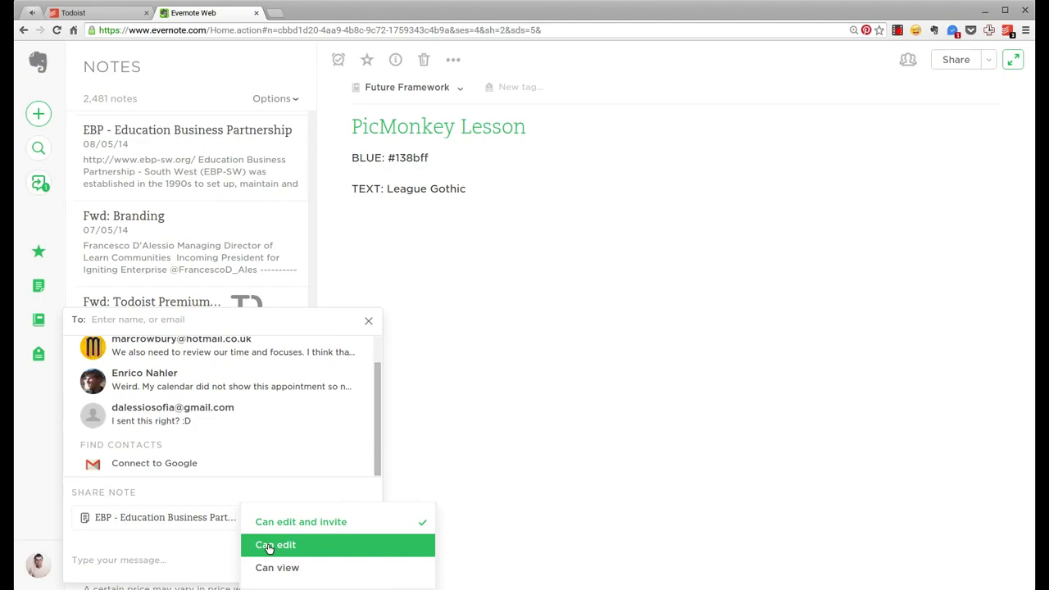
pyautogui.click(433, 464)
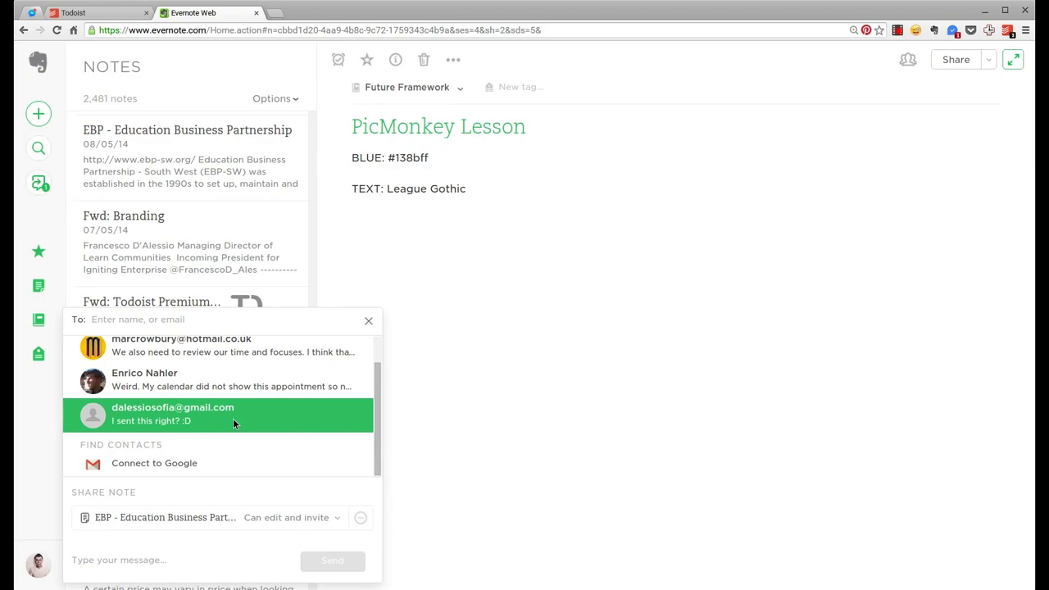
pyautogui.scroll(2, 233, 418)
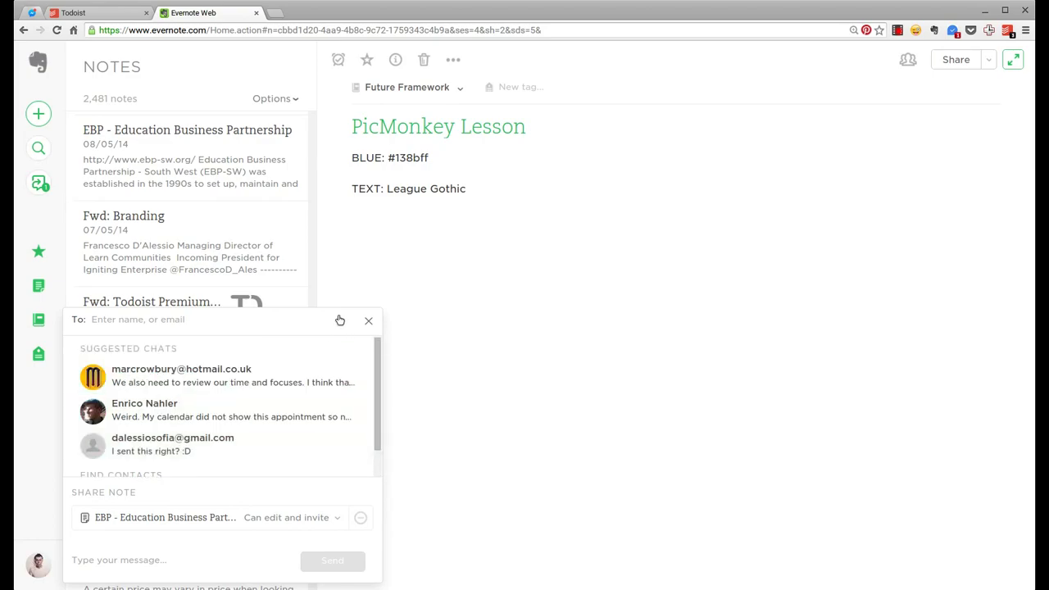
# Close the chat sharing panel and run the saved search 'cats'
pyautogui.click(368, 321)
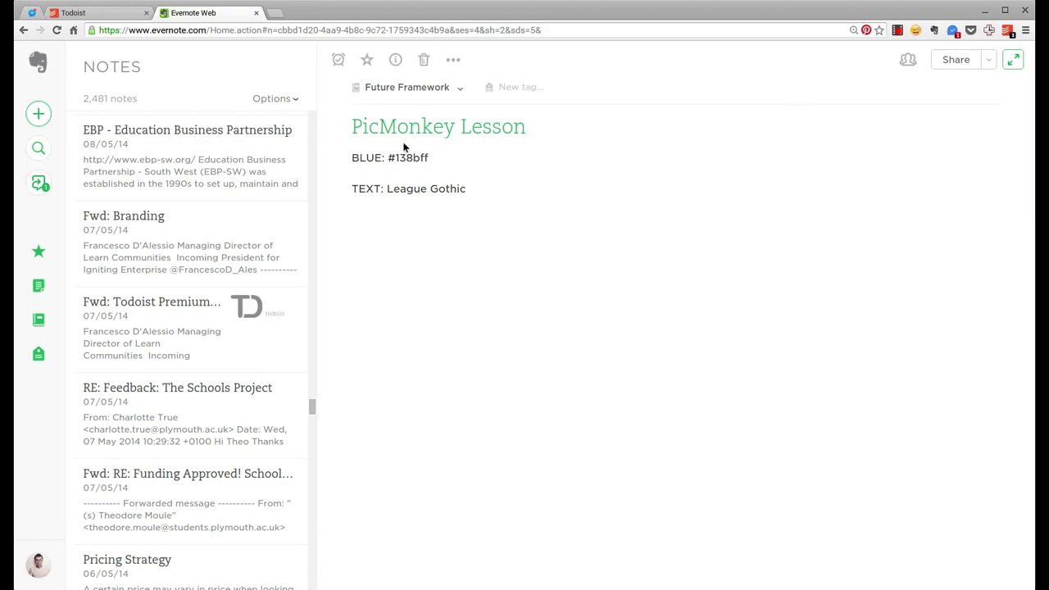
pyautogui.moveTo(189, 219)
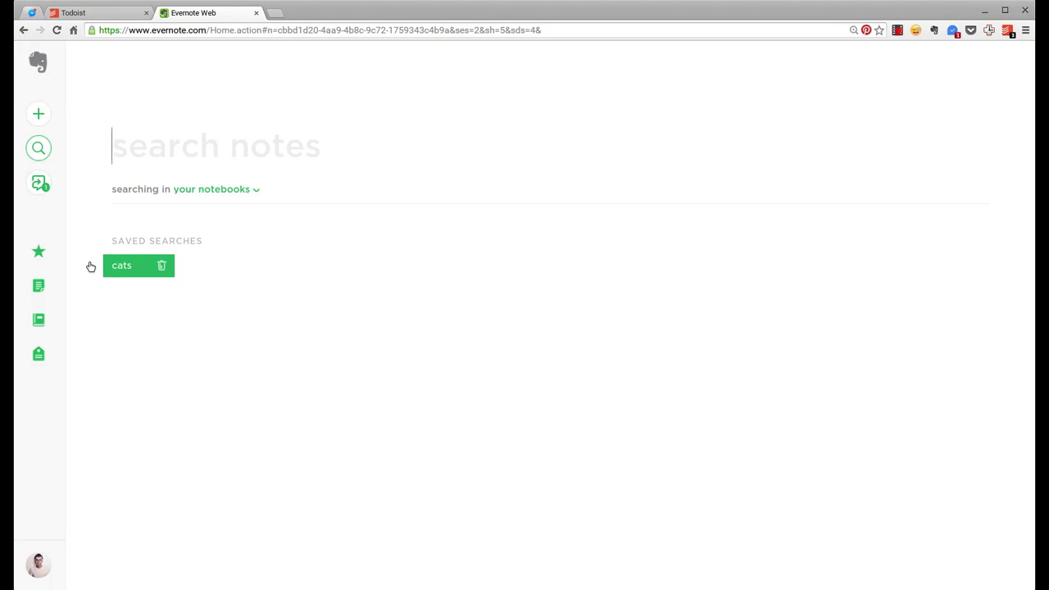
pyautogui.click(91, 267)
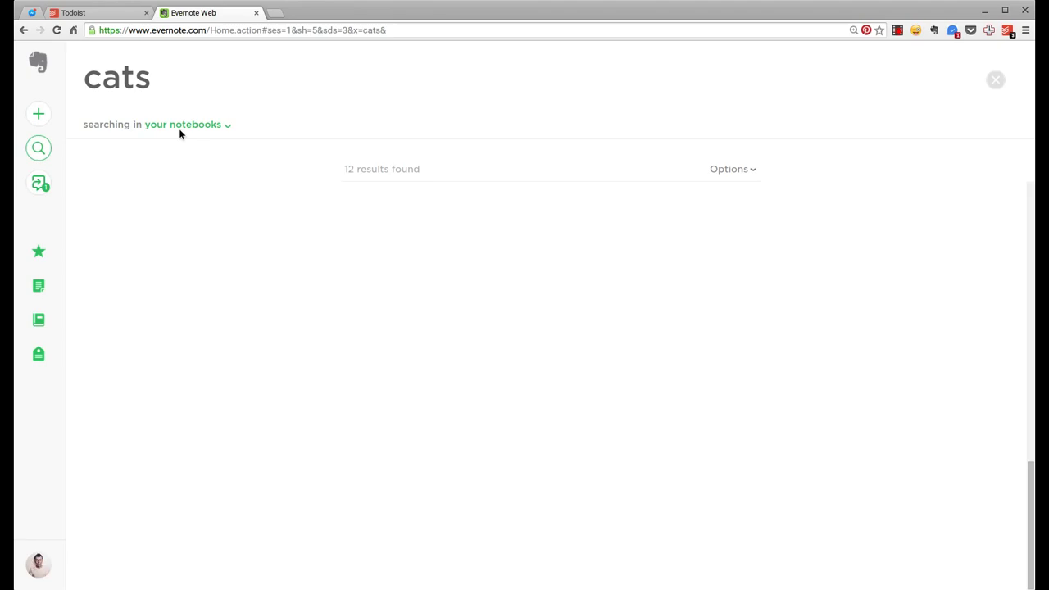
# Change the search term from 'cats' to 'dogs', finding 7 results
pyautogui.click(383, 84)
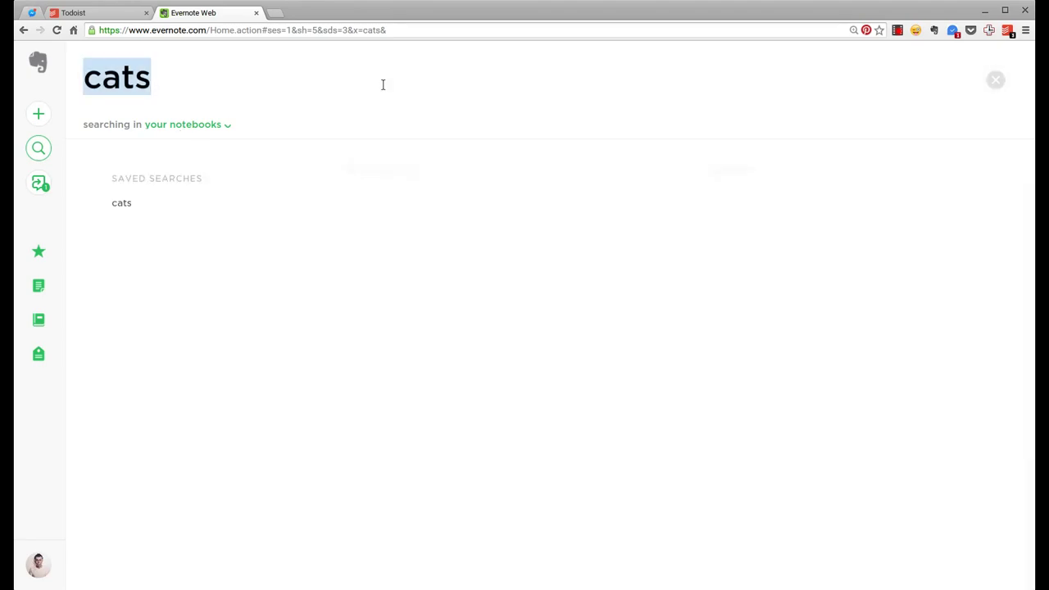
pyautogui.write('dgos')
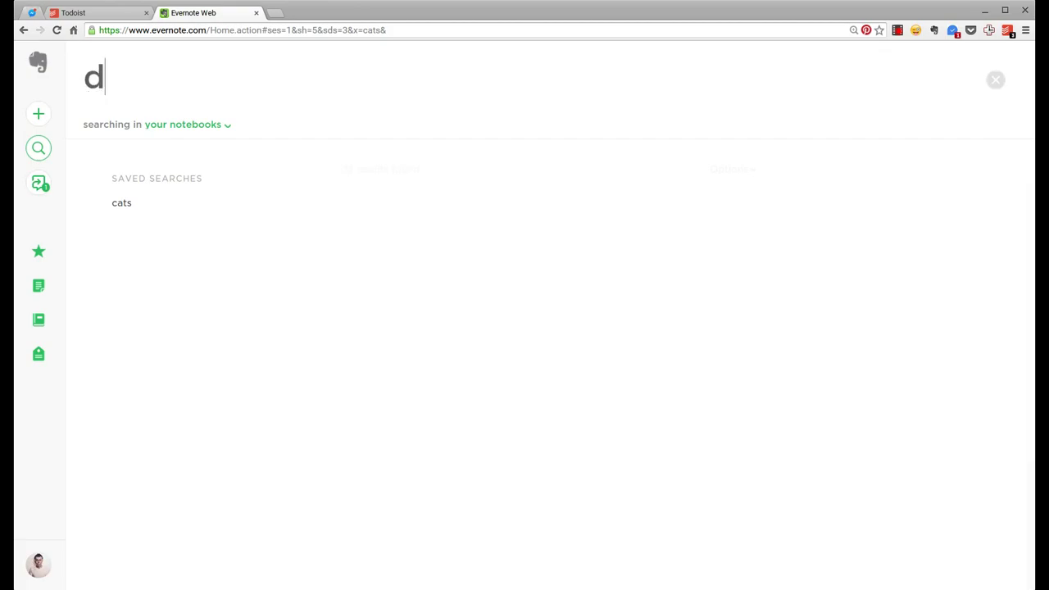
pyautogui.press('BackSpace')
pyautogui.press('BackSpace')
pyautogui.press('BackSpace')
pyautogui.write('ogs')
pyautogui.press('Return')
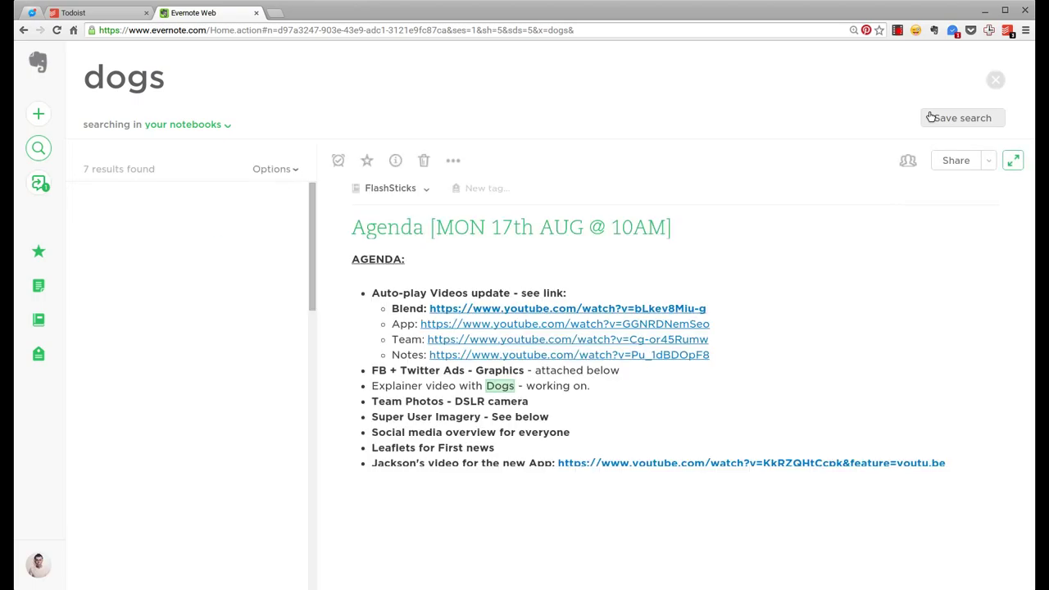
# Save the 'dogs' search under the title 'Pictures of Dogs'
pyautogui.click(962, 117)
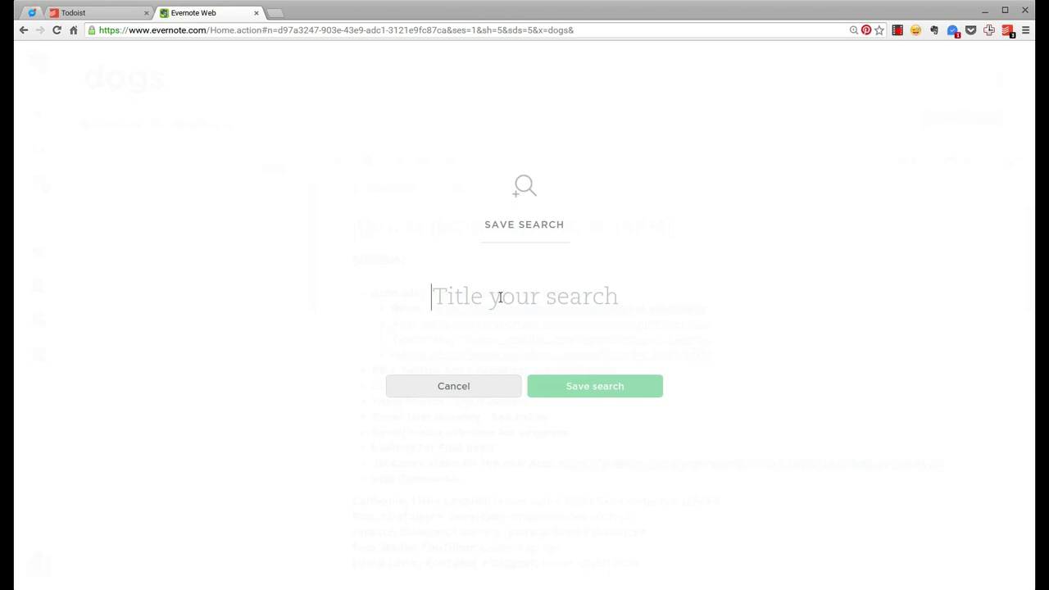
pyautogui.write('Pictures of Fo')
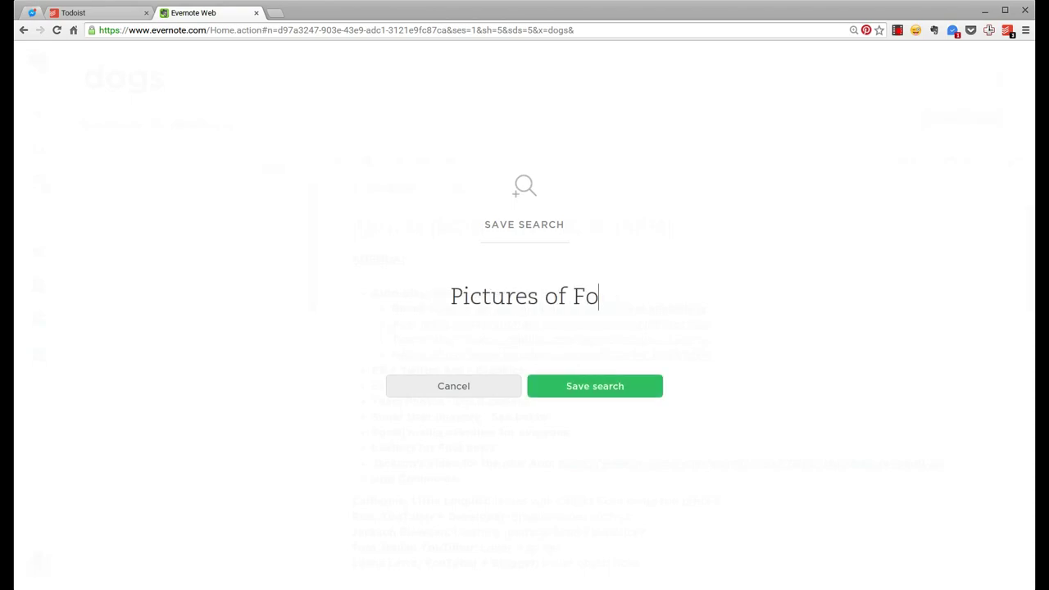
pyautogui.press('BackSpace')
pyautogui.press('BackSpace')
pyautogui.write('Dogs')
pyautogui.press('Return')
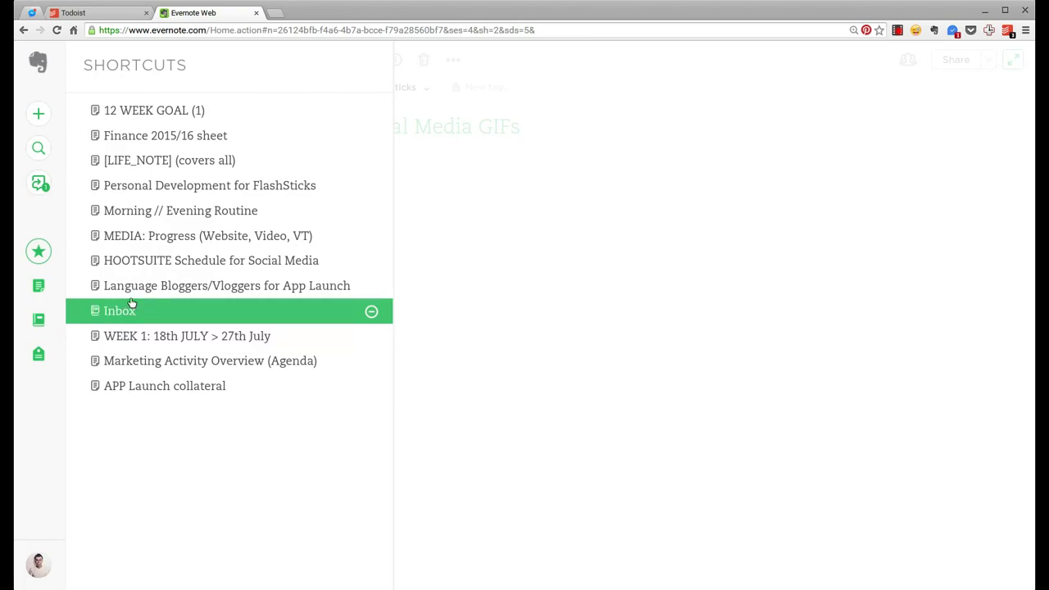
# Reorder the Inbox shortcut and back, then add and remove Social Media GIFs from shortcuts
pyautogui.moveTo(131, 304); pyautogui.dragTo(173, 299)
pyautogui.click(39, 285)
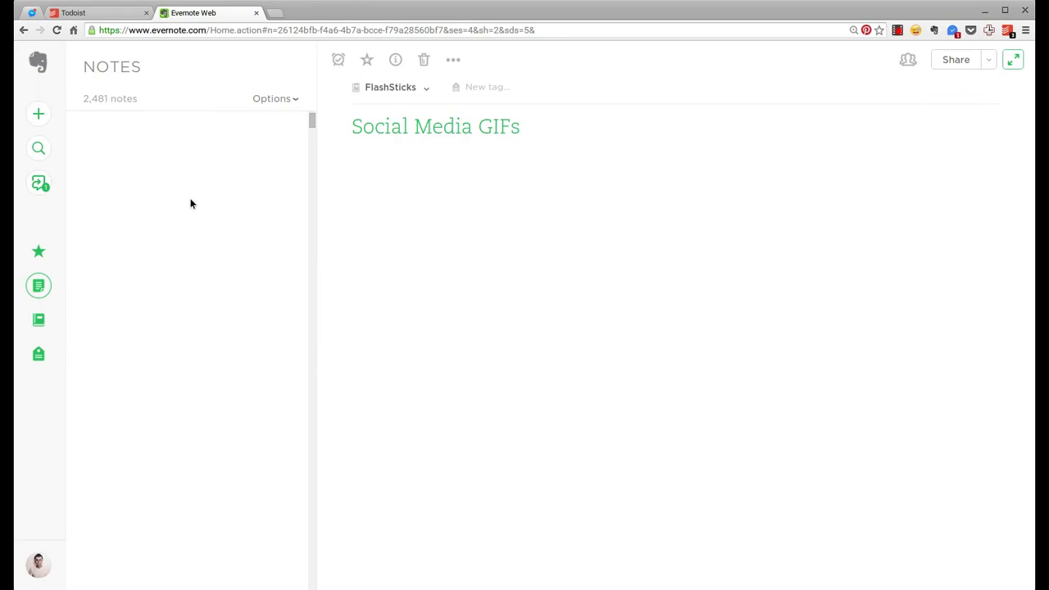
pyautogui.click(367, 59)
pyautogui.click(38, 251)
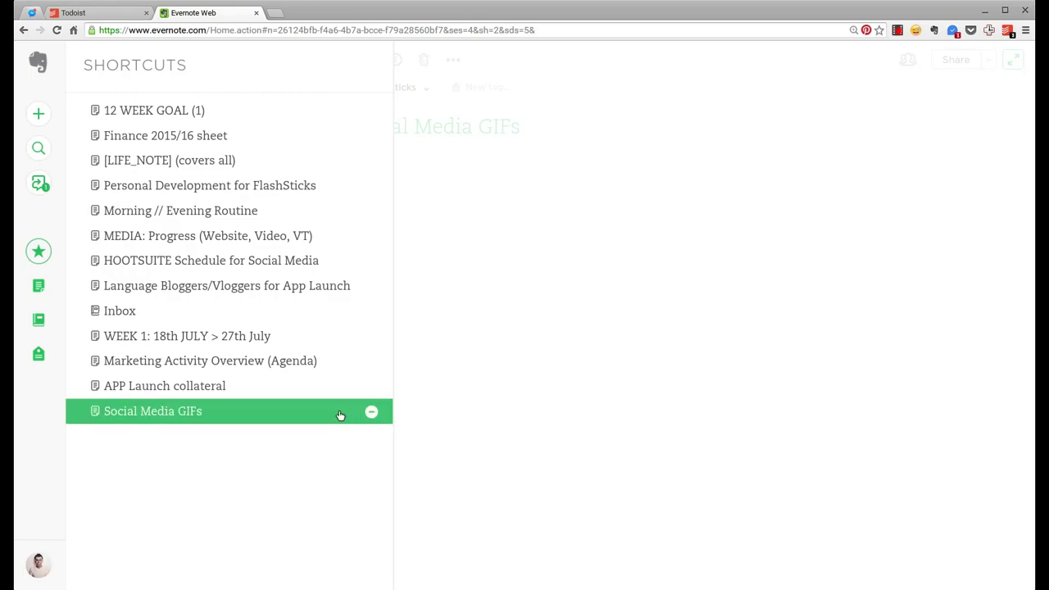
pyautogui.click(372, 412)
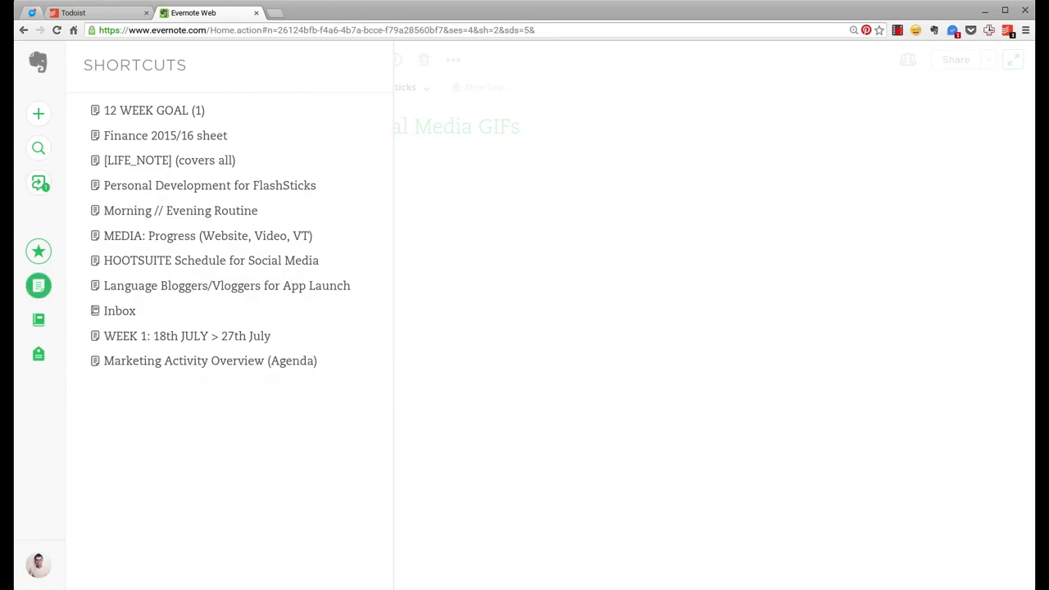
pyautogui.click(38, 285)
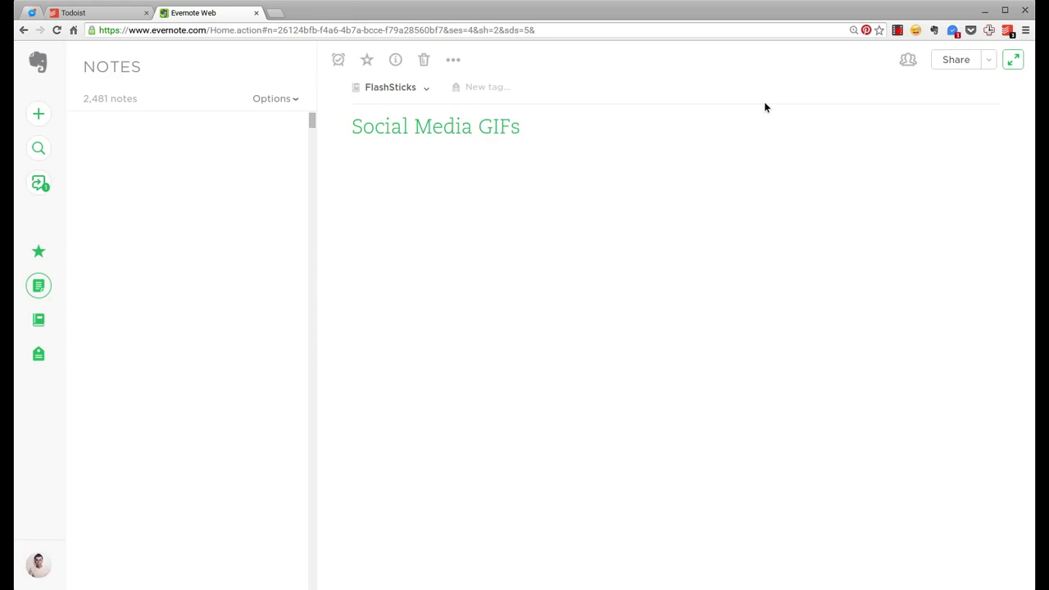
# Create a public share link for the Social Media GIFs note
pyautogui.click(956, 54)
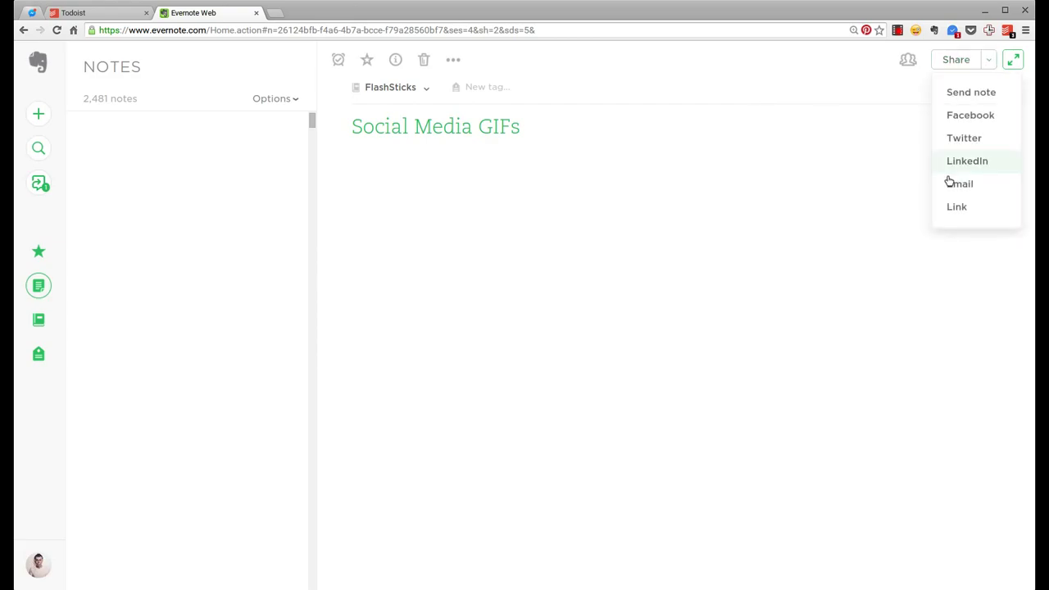
pyautogui.click(935, 207)
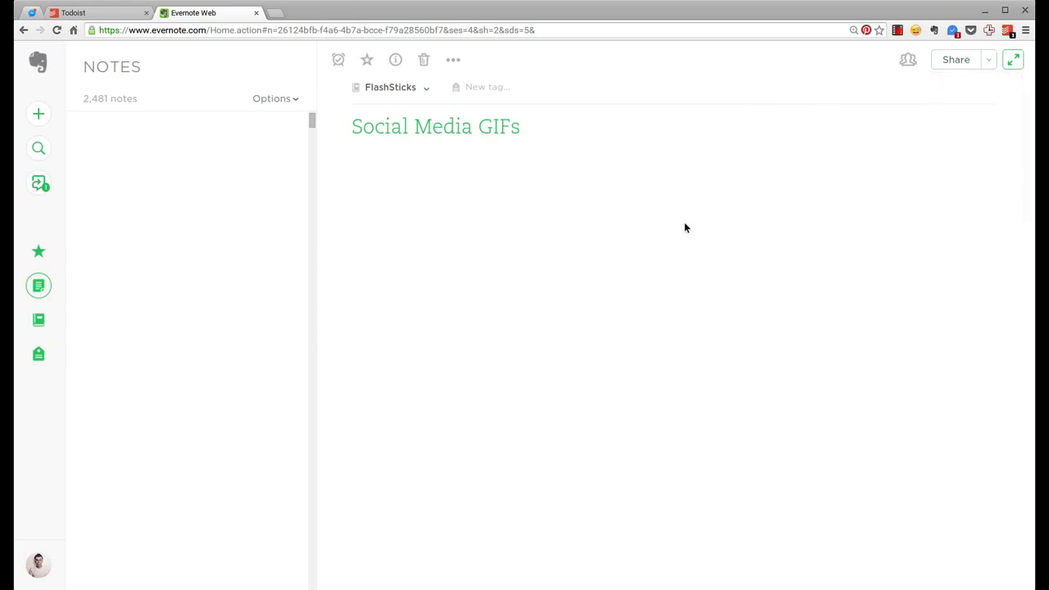
pyautogui.doubleClick(548, 315)
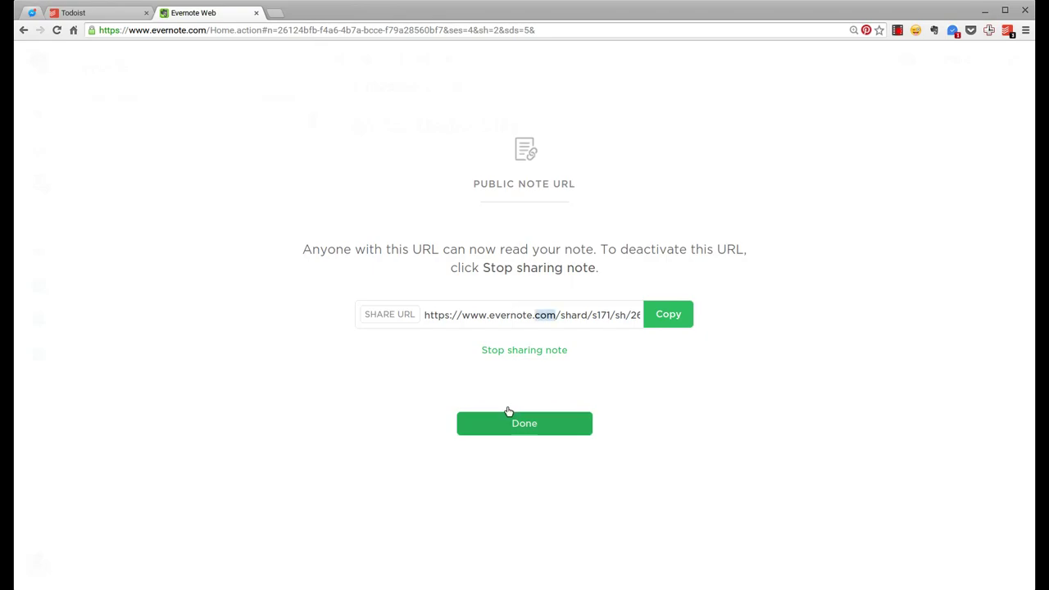
pyautogui.click(508, 414)
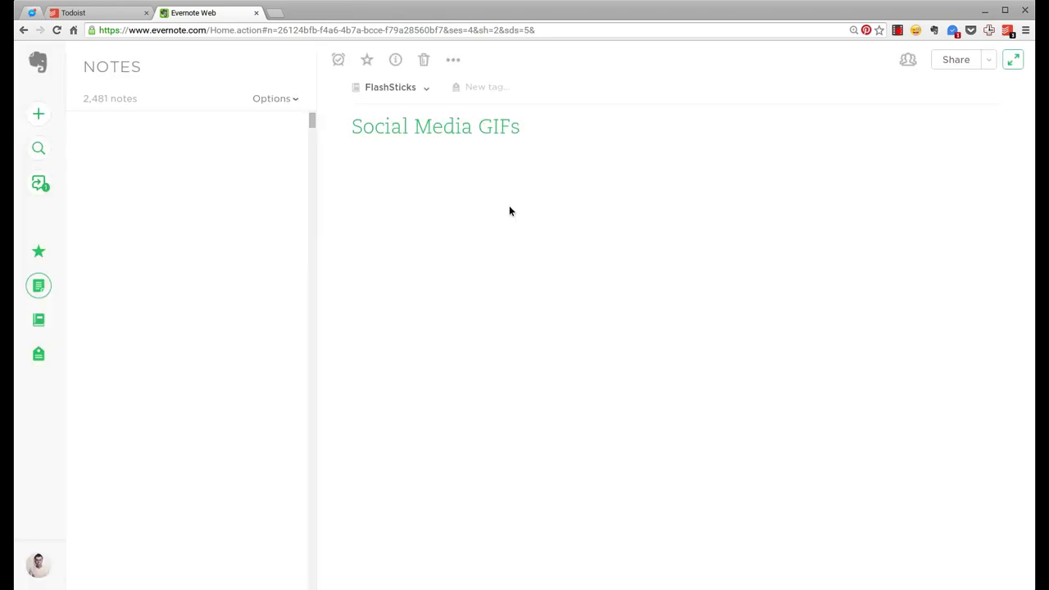
# Copy the Social Media GIFs note link to the clipboard
pyautogui.click(453, 59)
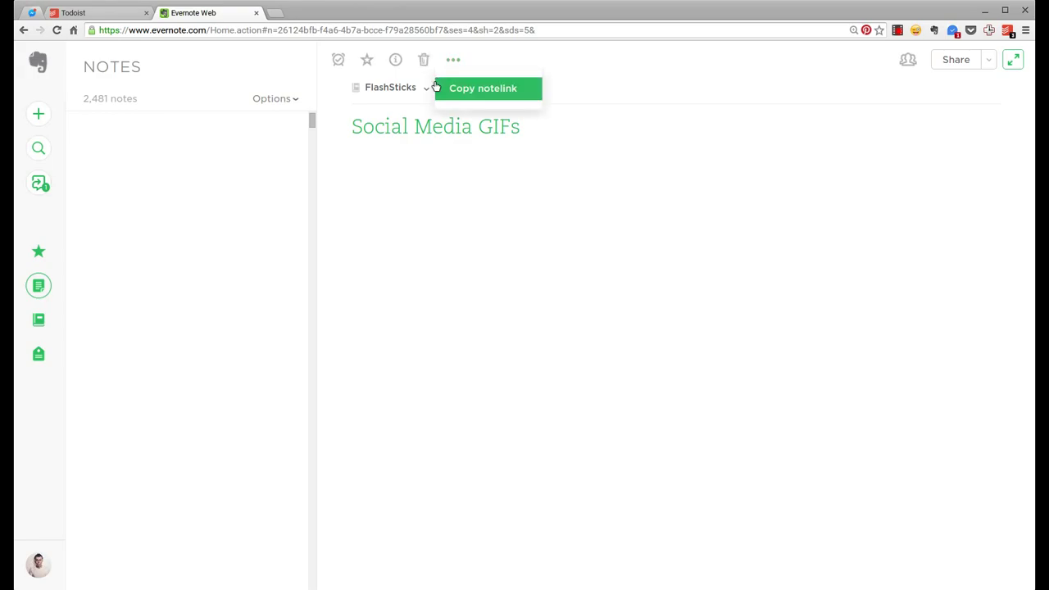
pyautogui.click(435, 87)
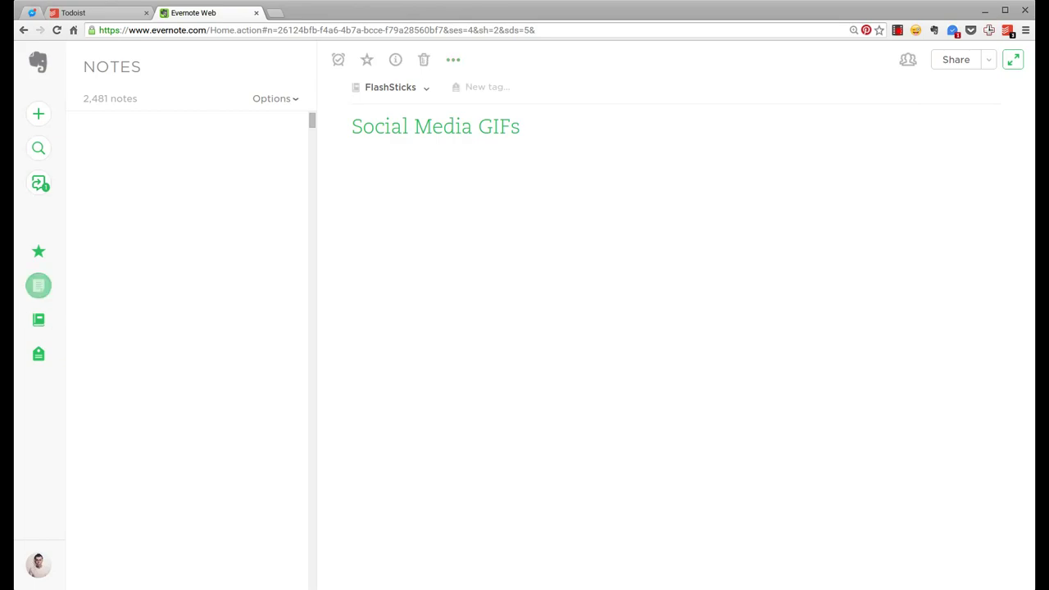
pyautogui.click(453, 59)
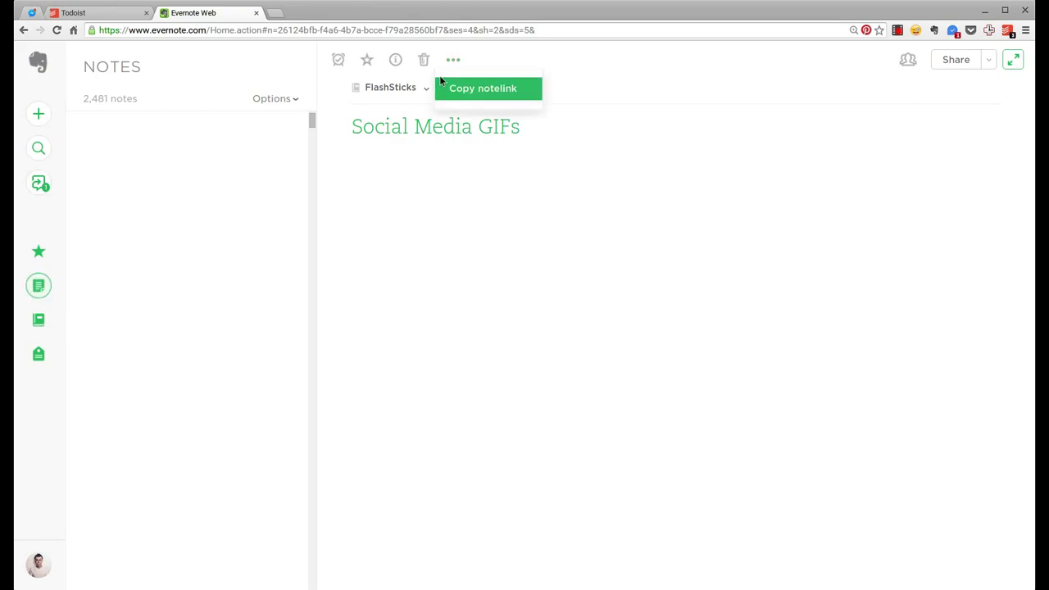
pyautogui.click(447, 86)
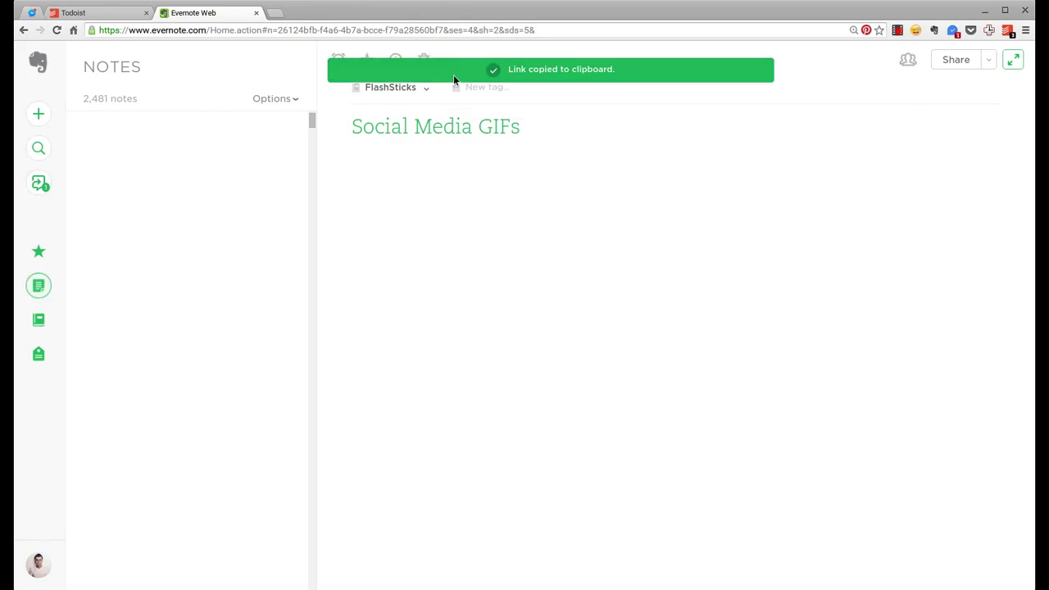